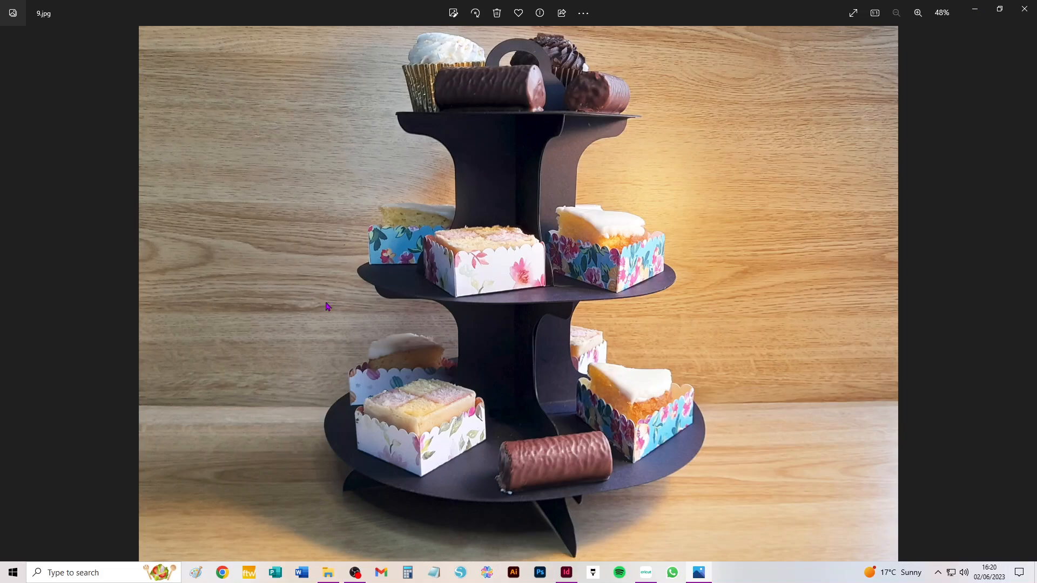
- Switch to Cricut Design Space and add the recently uploaded pink cake stand design to the canvas
left_click(1020, 9)
left_click(648, 574)
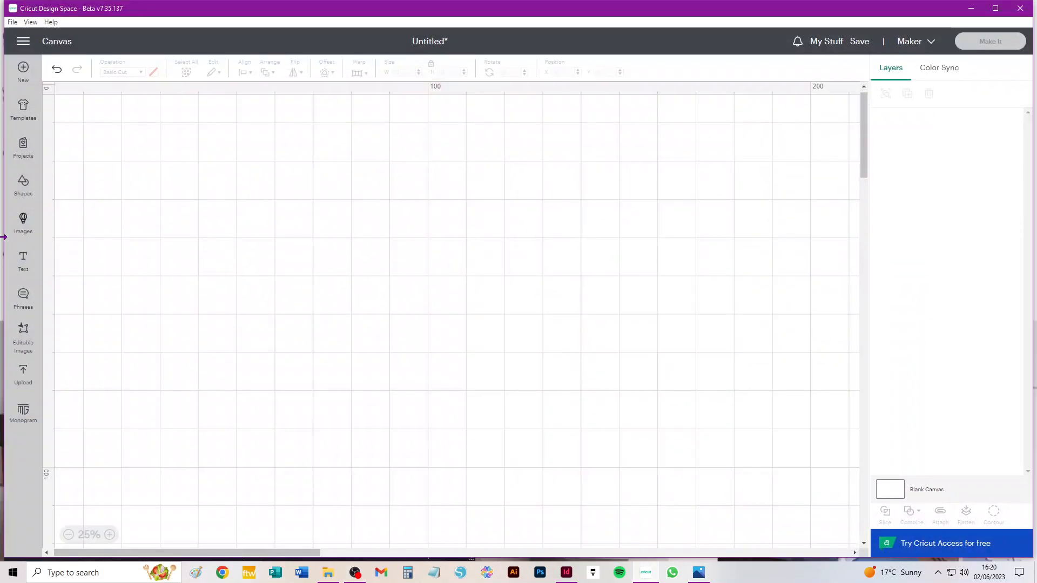
left_click(28, 369)
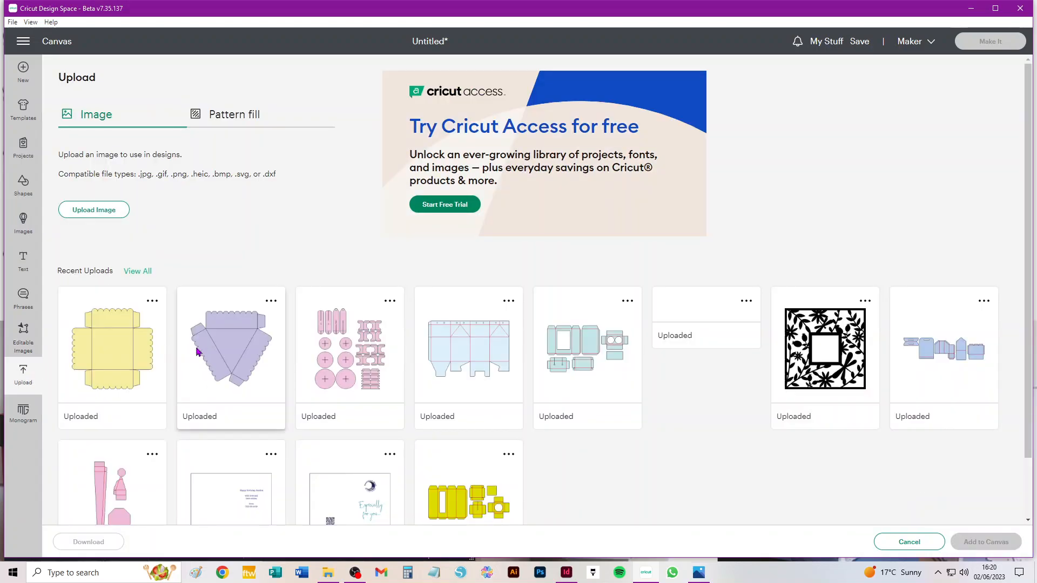
left_click(358, 354)
left_click(976, 546)
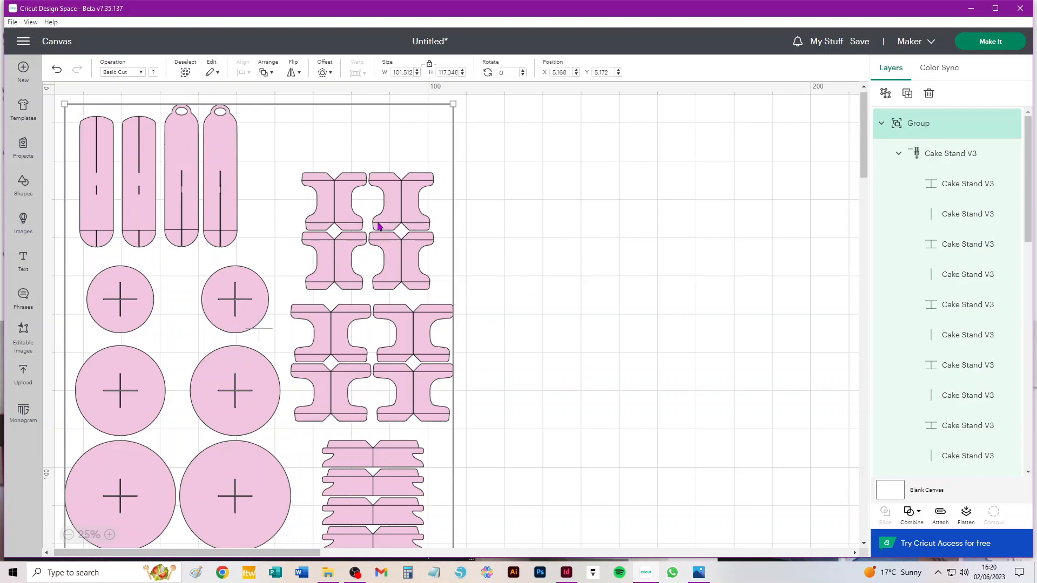
- Collapse the two Cake Stand V3 subgroups inside the imported cake stand group
left_click(947, 156)
scroll(942, 216, "up", 1)
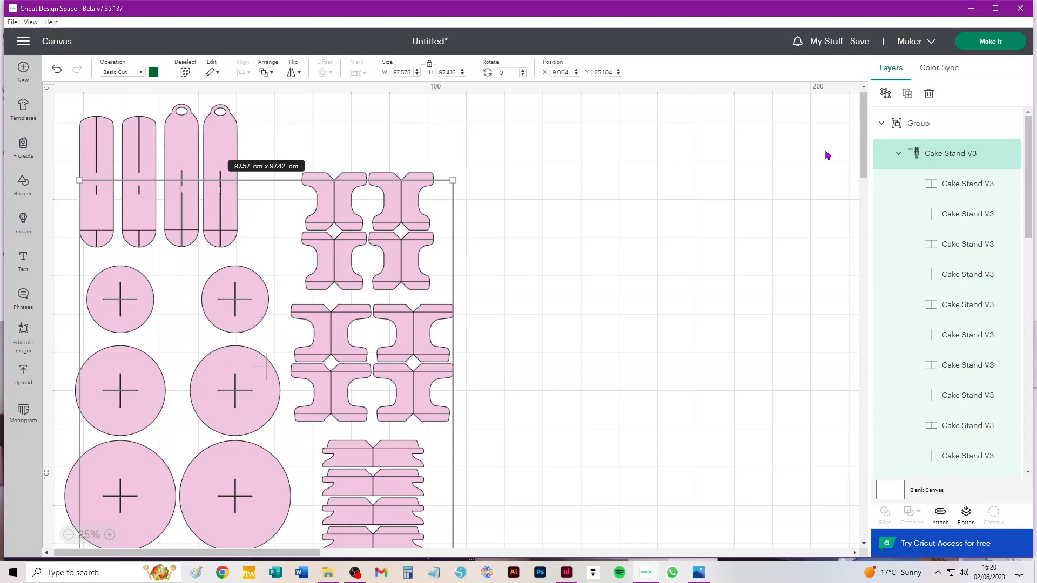
left_click(921, 132)
left_click(882, 124)
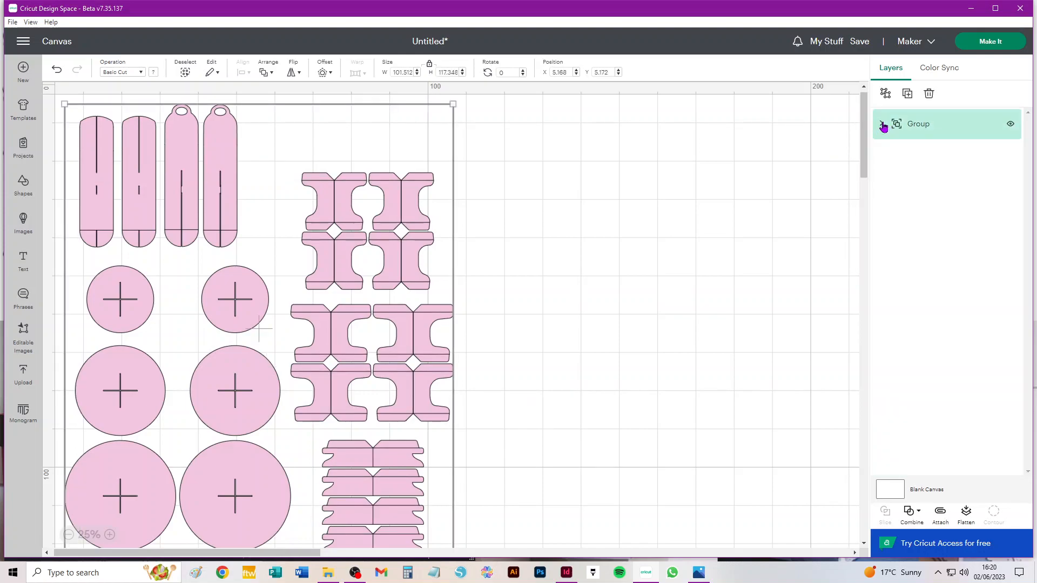
left_click(882, 126)
left_click(899, 154)
left_click(898, 186)
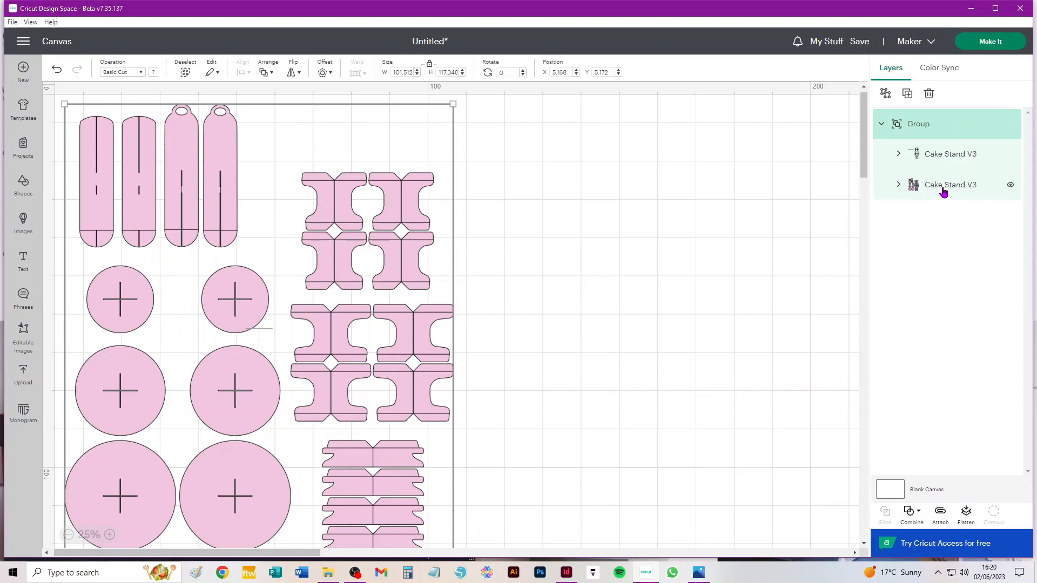
- Set the operation of the first Cake Stand V3 subgroup, which holds the fold lines, to Score
left_click(942, 161)
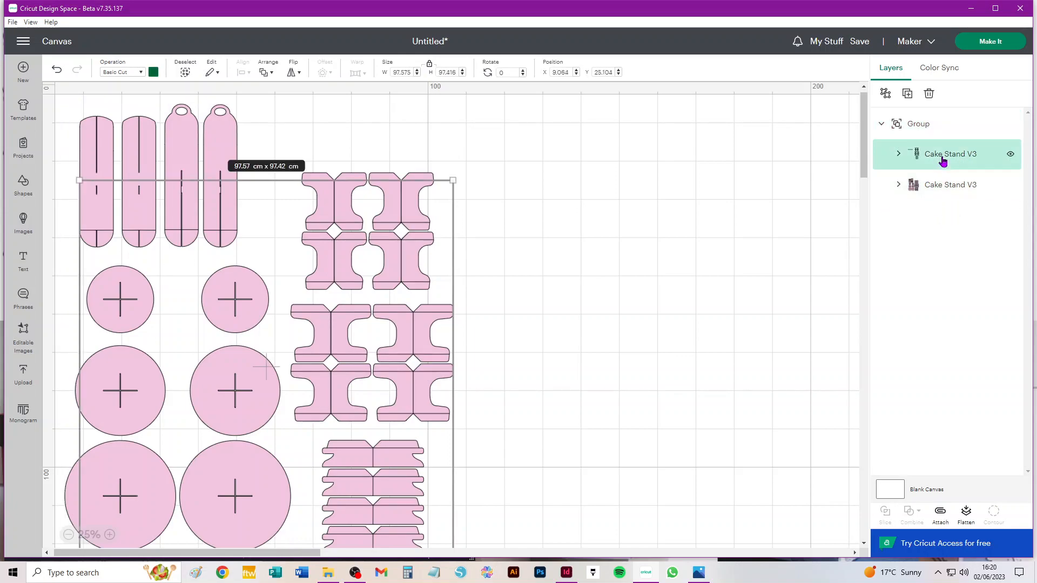
left_click(899, 154)
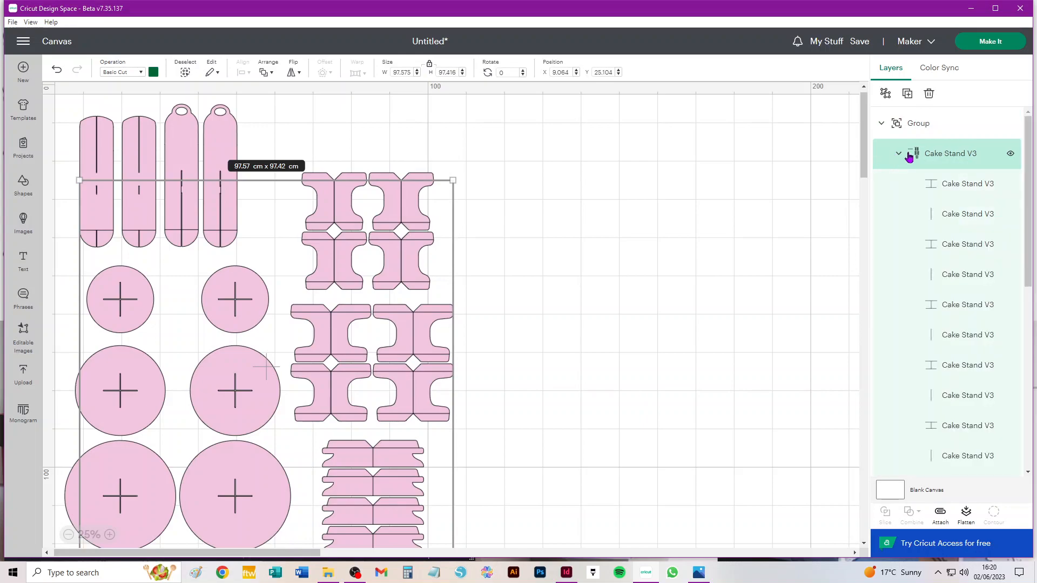
left_click(900, 154)
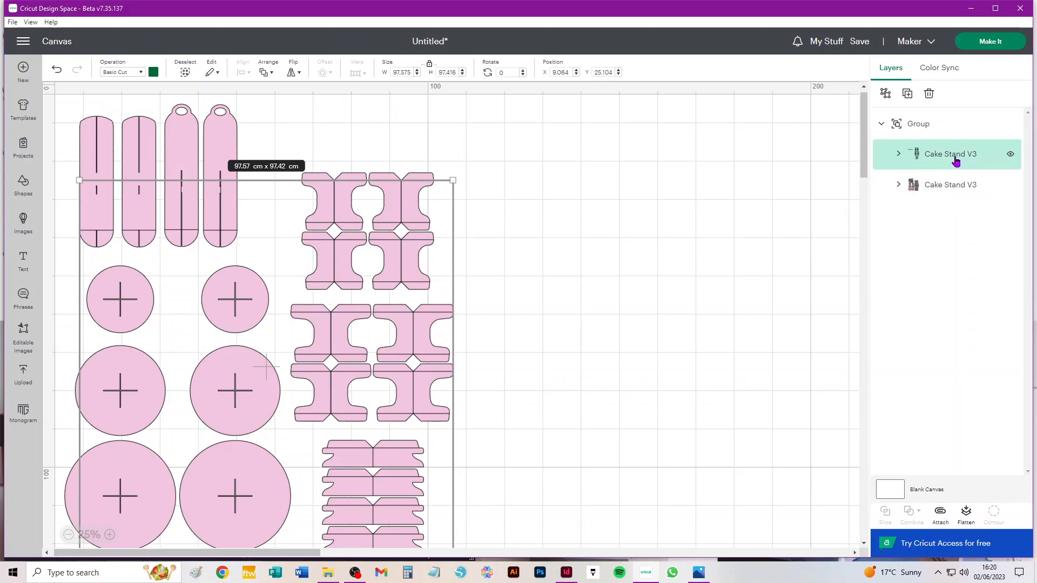
left_click(116, 73)
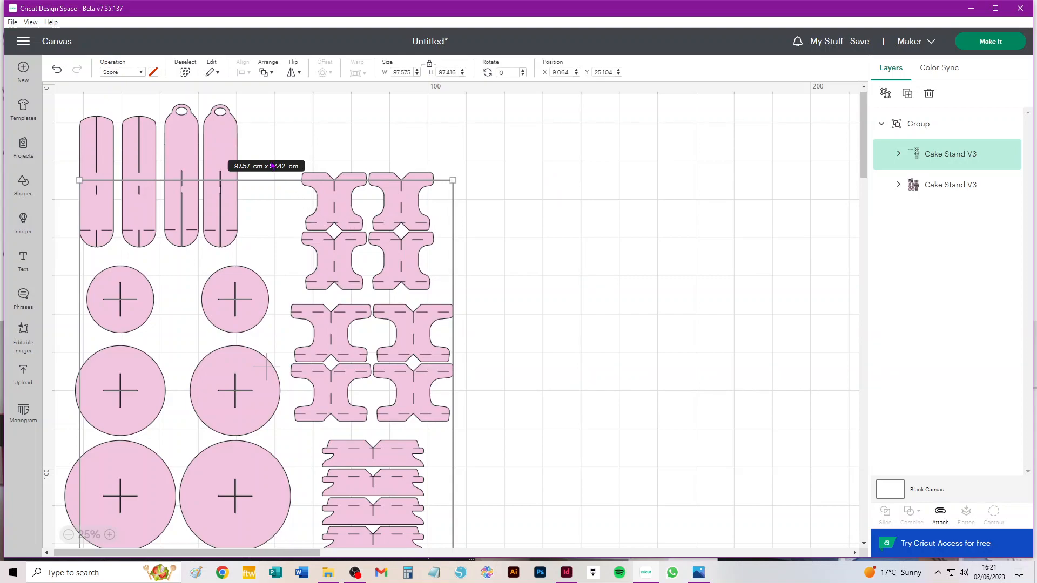
- Ungroup the score-line subgroup and the cut-shape subgroup of the cake stand
left_click(886, 94)
scroll(954, 279, "down", 1)
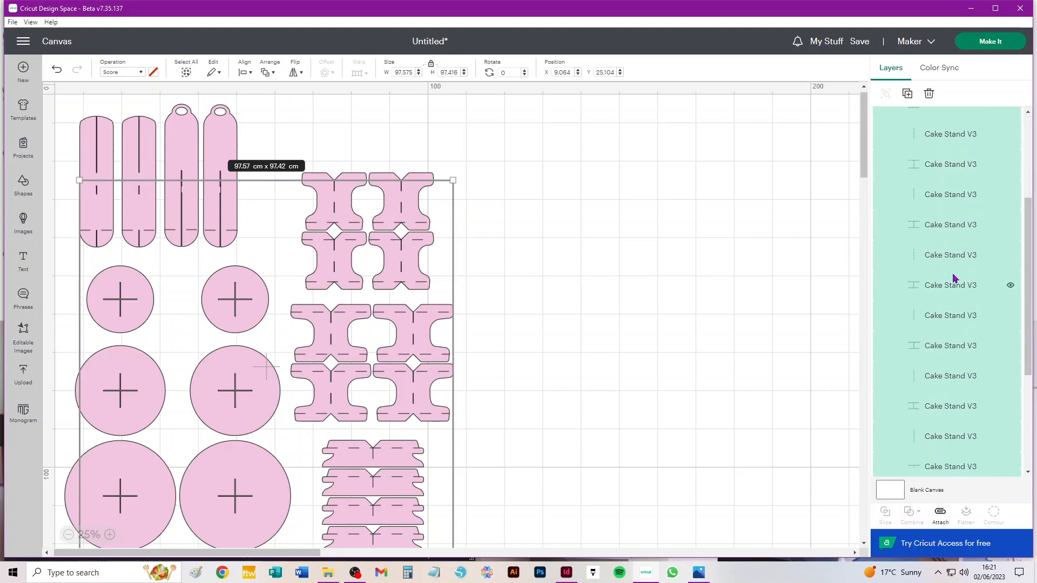
scroll(953, 279, "down", 7)
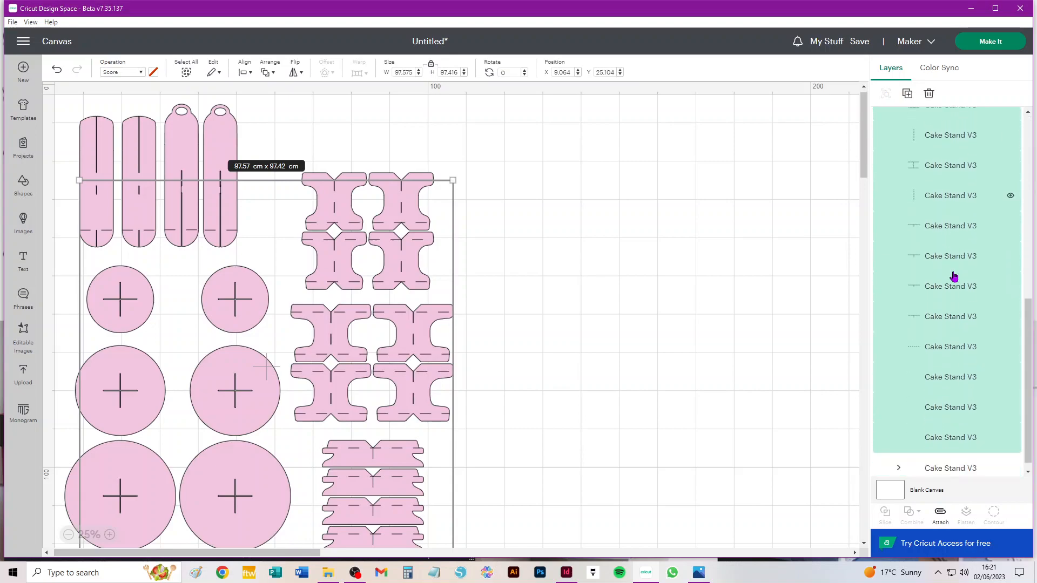
left_click(952, 460)
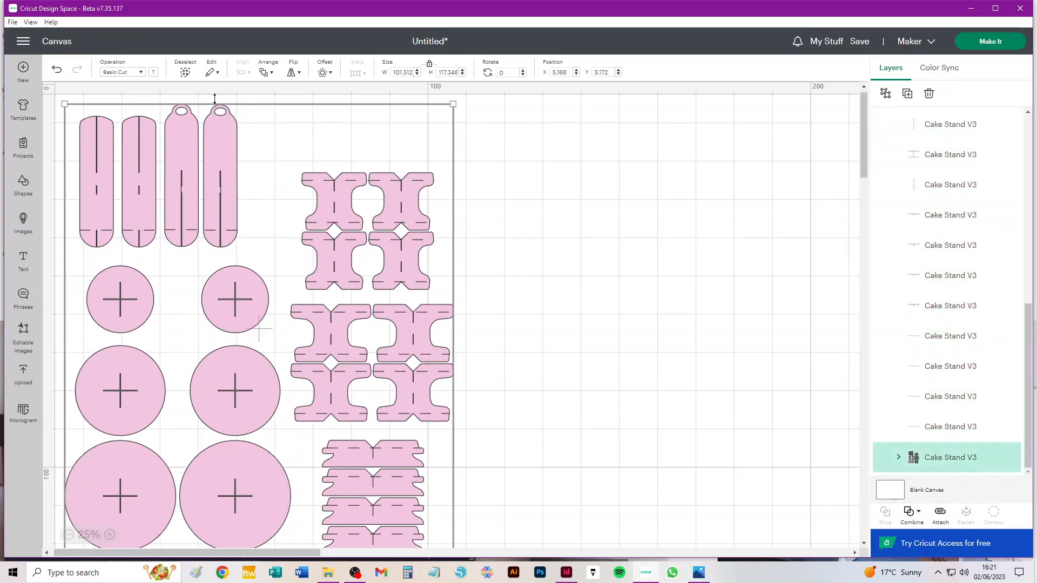
left_click(886, 95)
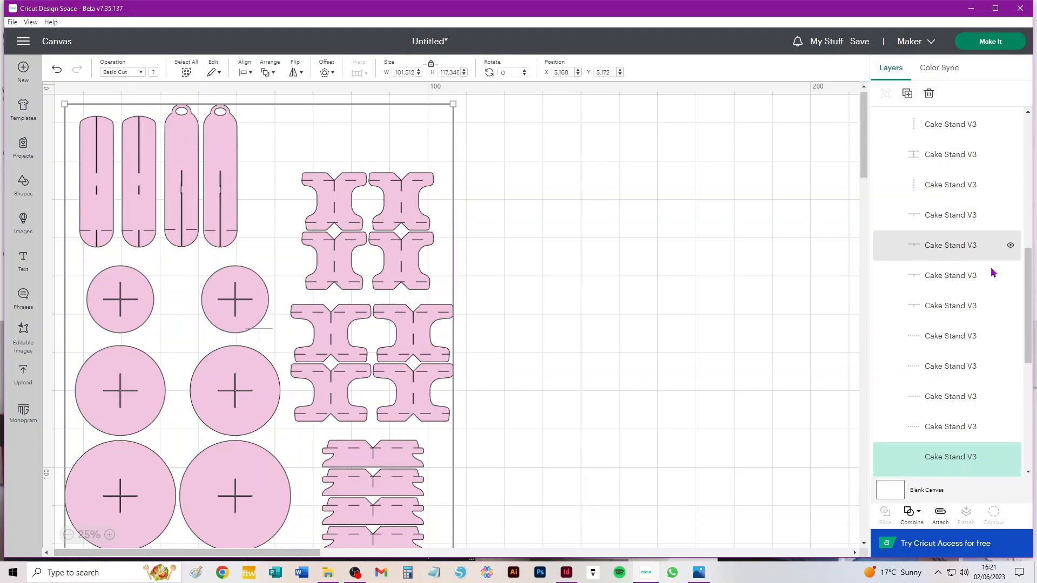
- Ungroup the remaining outer Cake Stand V3 group into separate layers and clear the selection
scroll(972, 243, "up", 5)
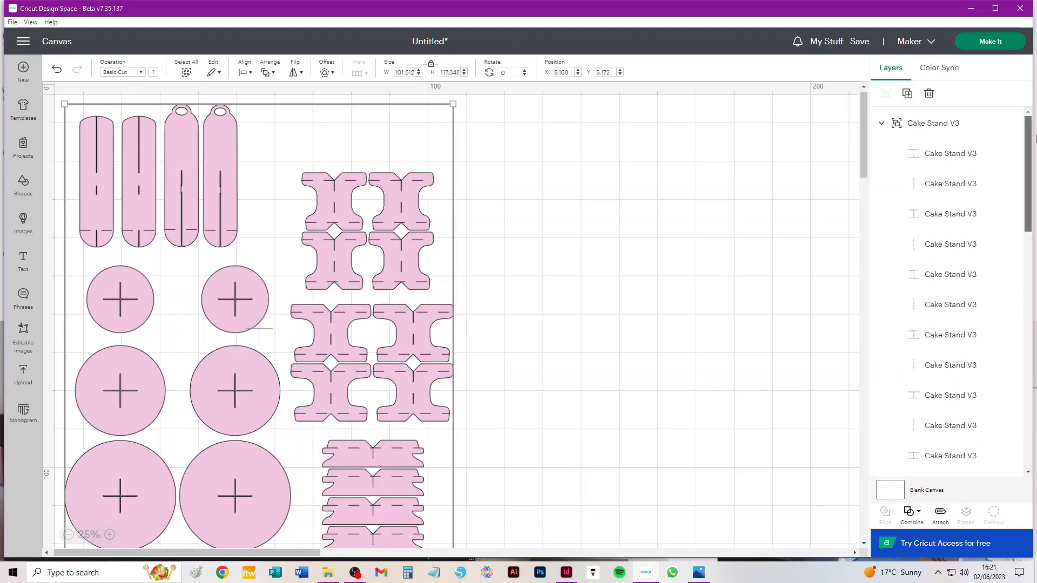
left_click(933, 126)
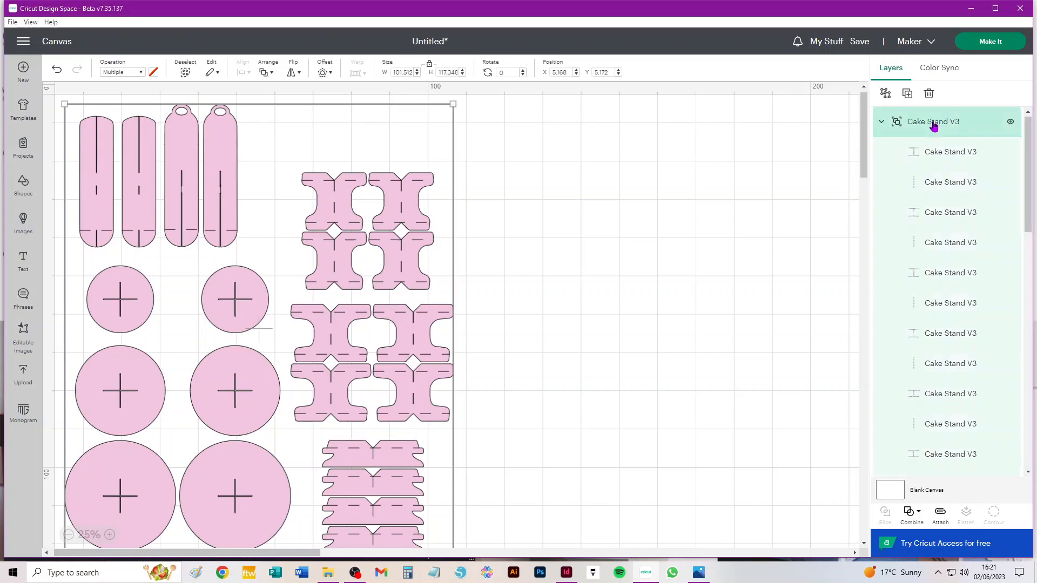
left_click(881, 124)
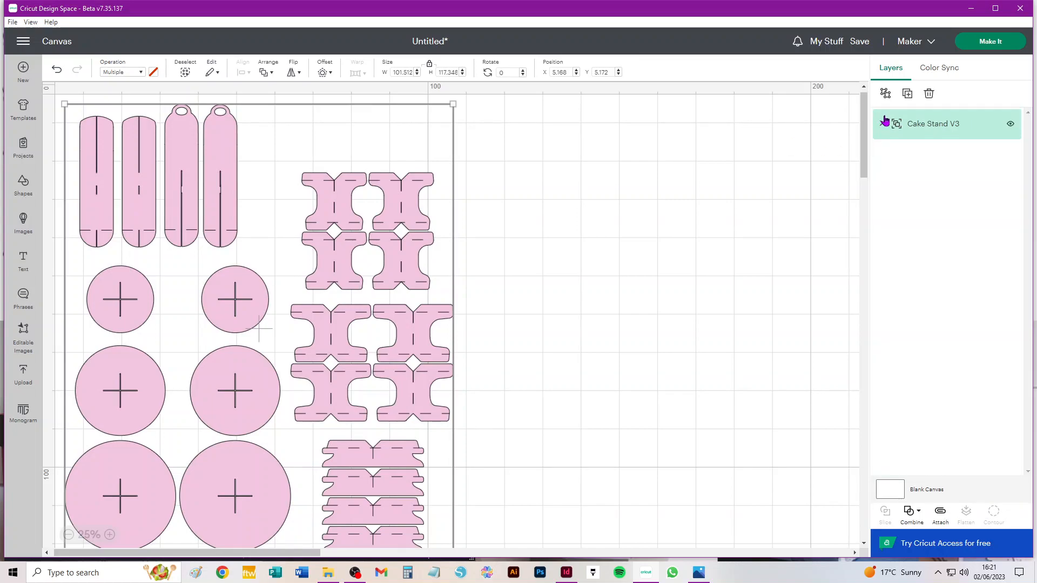
left_click(886, 94)
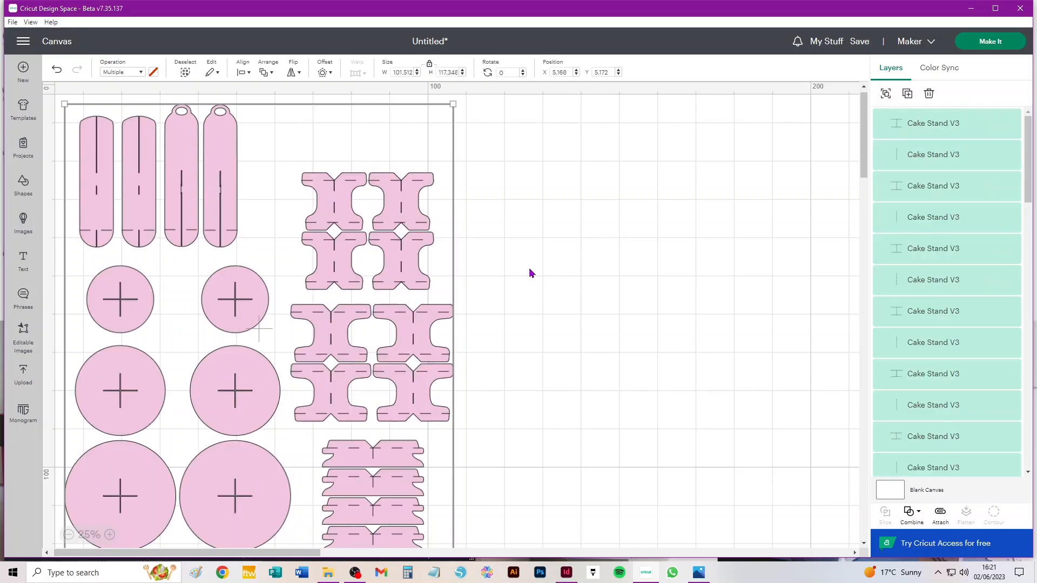
left_click(532, 193)
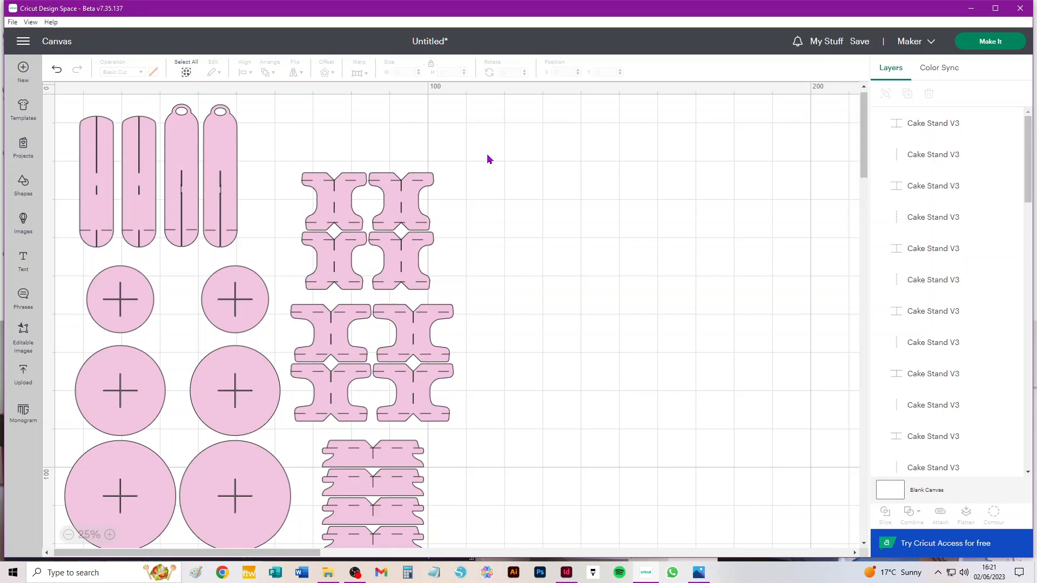
- Attach the score lines to each of the upper two small I-shaped supports and move both pieces to the empty canvas area
left_click_drag(501, 156, 385, 222)
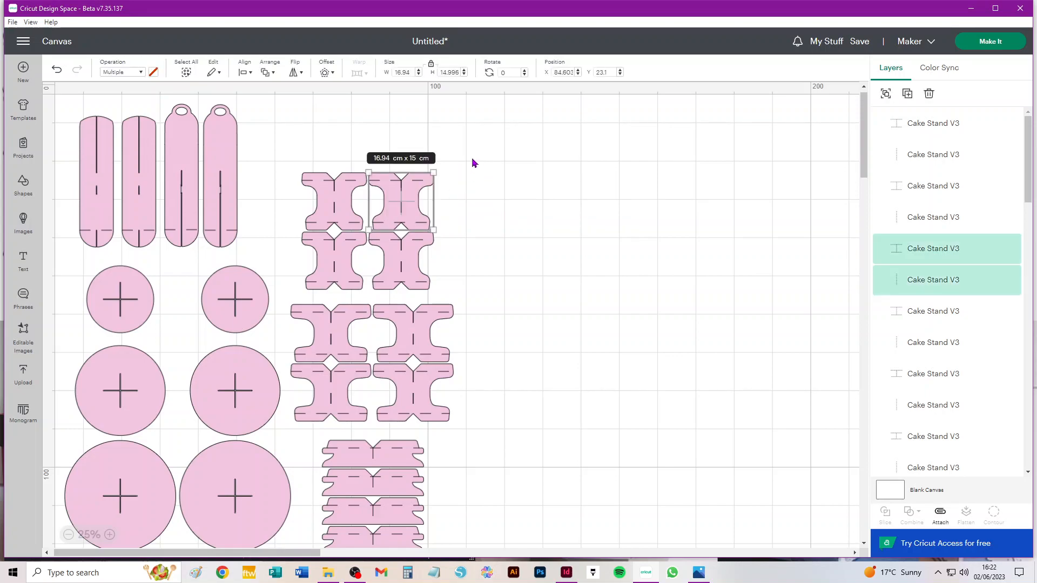
left_click(942, 518)
left_click_drag(416, 207, 604, 173)
left_click_drag(409, 143, 299, 218)
left_click(941, 516)
left_click_drag(350, 203, 550, 180)
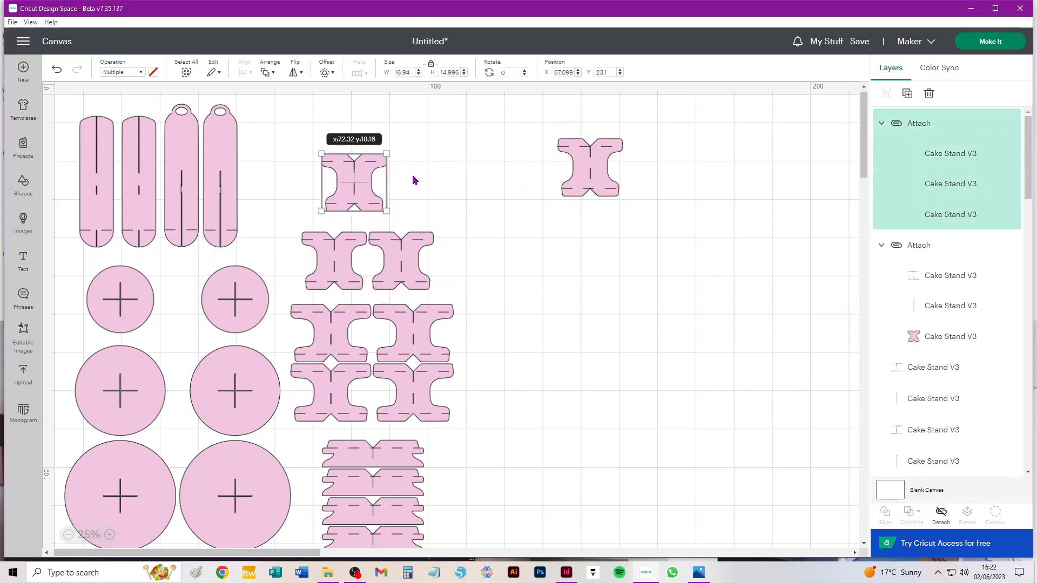
- Attach the score lines to each of the lower two small I-shaped supports and place them below the first pair
left_click_drag(474, 231, 606, 250)
left_click(941, 516)
left_click_drag(415, 218, 289, 294)
left_click(941, 516)
left_click_drag(345, 265, 604, 243)
- Attach the score lines to each of the four wider I-shaped supports and place them below the small supports
left_click_drag(469, 299, 615, 328)
left_click(940, 515)
left_click_drag(406, 287, 497, 322)
left_click_drag(497, 388, 598, 399)
left_click_drag(361, 370, 546, 365)
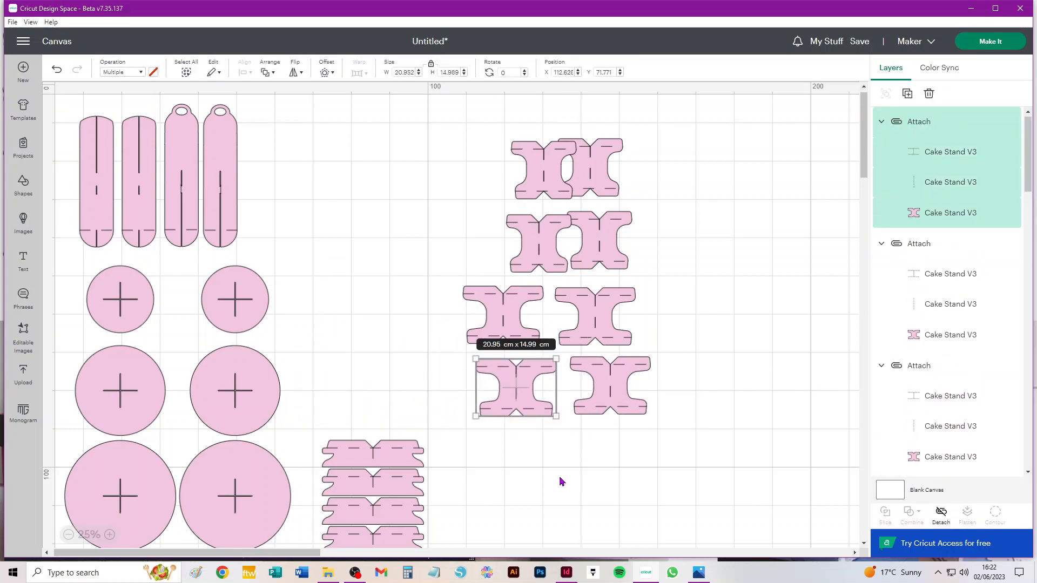
left_click(562, 482)
- Attach the score lines to each of the upper three notched base strips and move the strips upward
left_click_drag(396, 444, 407, 364)
left_click_drag(437, 455, 405, 410)
left_click_drag(435, 467, 405, 461)
key("ctrl+z")
left_click(370, 502)
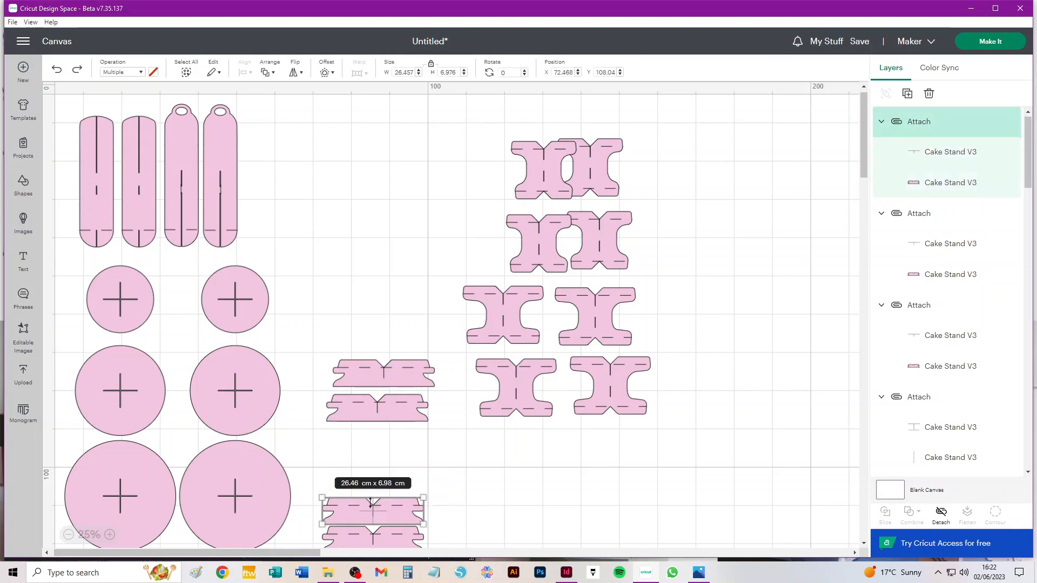
left_click_drag(398, 512, 403, 447)
- Attach the score line to the fourth base strip and move it just below the other three strips
left_click(382, 548)
key("ctrl+alt+a")
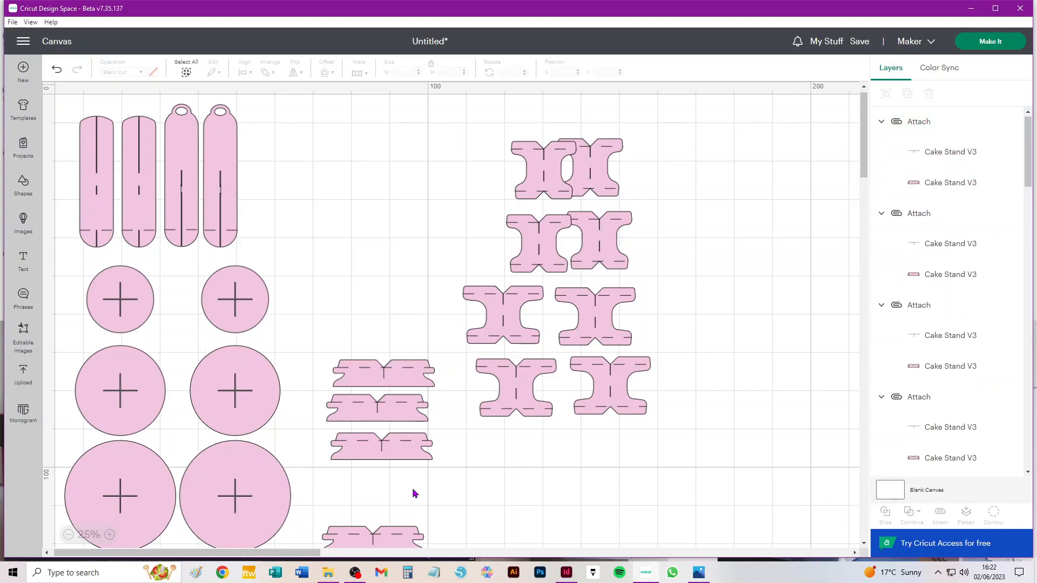
scroll(407, 539, "right", 10)
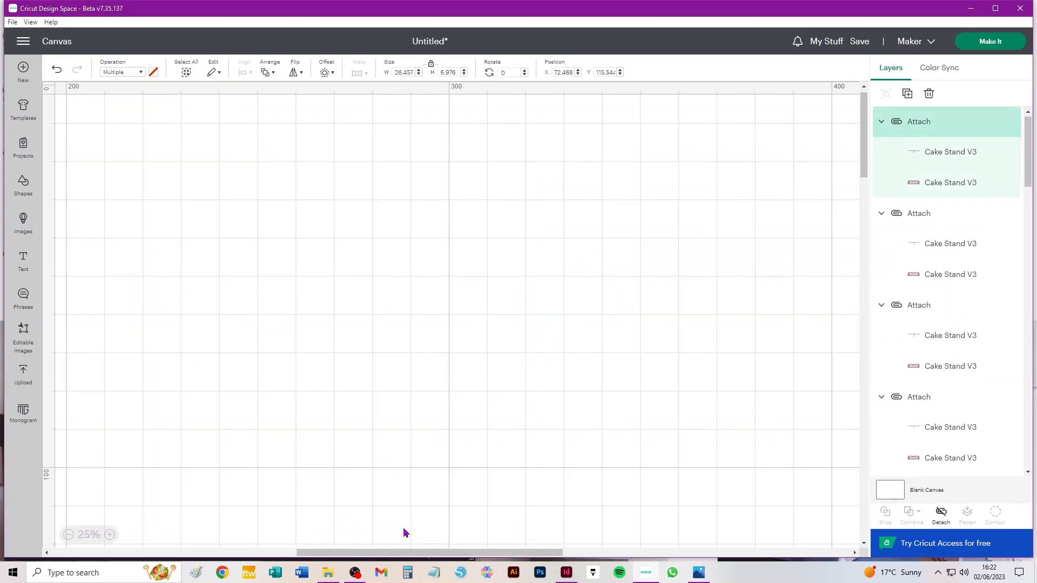
left_click_drag(300, 553, 53, 559)
left_click(477, 526)
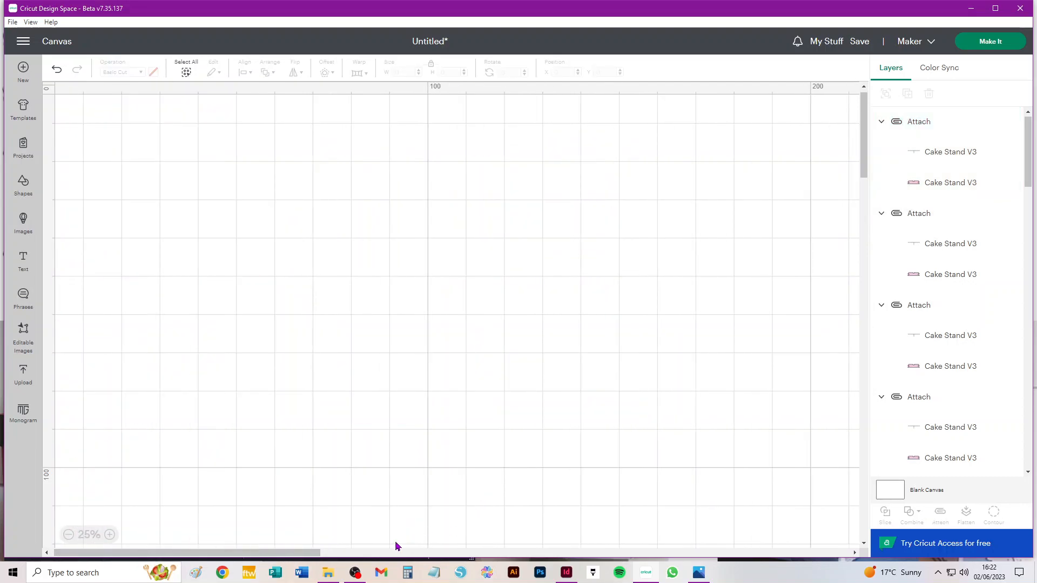
scroll(426, 368, "down", 5)
left_click_drag(336, 411, 406, 357)
left_click_drag(290, 479, 271, 426)
scroll(271, 427, "up", 5)
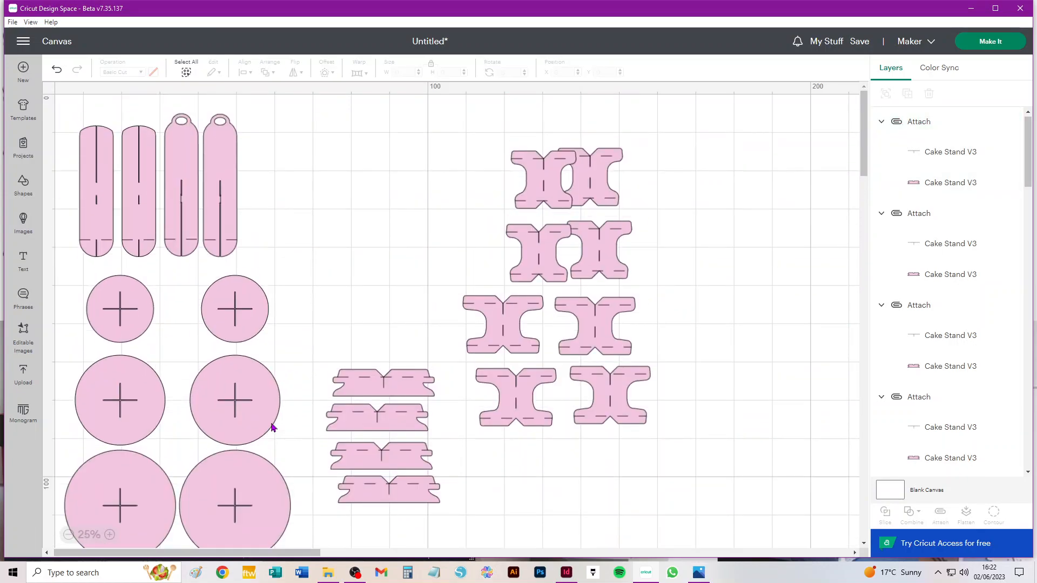
- Attach the score and cut lines to each of the two handled uprights and move them apart from the plain uprights
left_click_drag(262, 108, 202, 254)
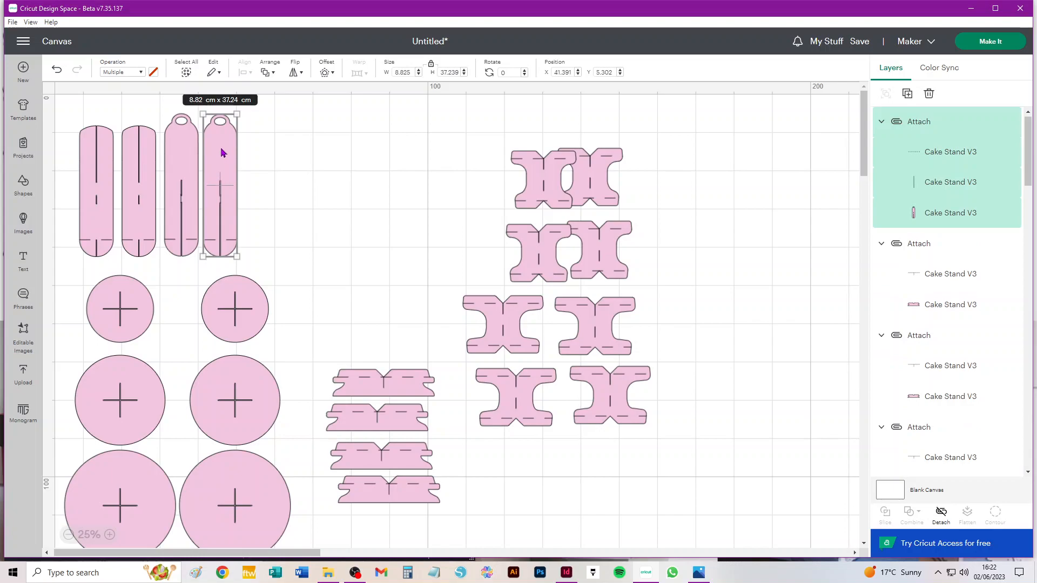
left_click_drag(227, 215, 318, 214)
left_click_drag(229, 103, 163, 259)
left_click_drag(183, 138, 270, 130)
- Attach the lines to each of the two plain uprights, undo the accidental widening, and move one beside the handled uprights
left_click_drag(196, 120, 125, 255)
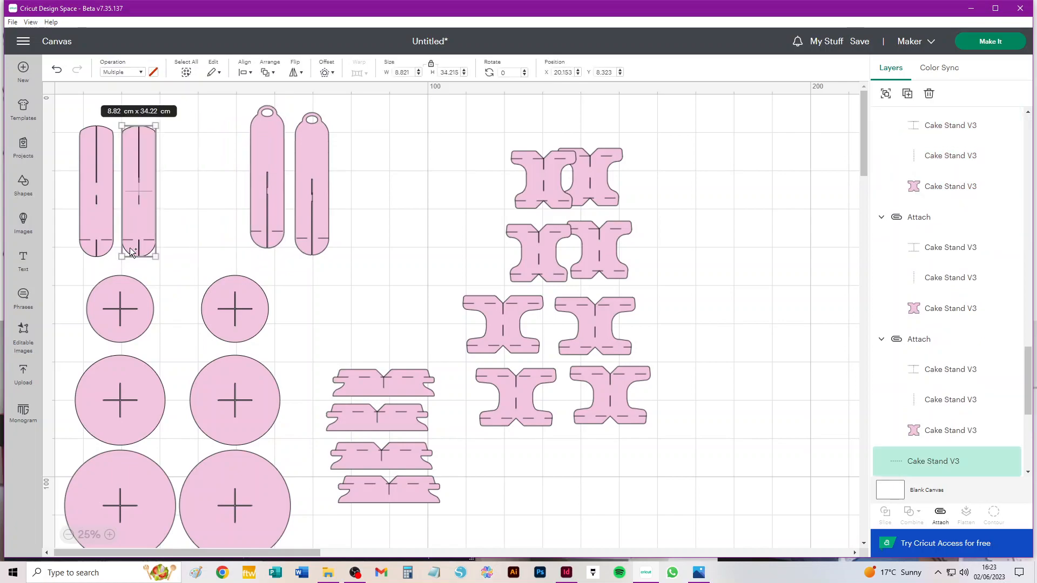
left_click(154, 153)
left_click_drag(153, 144, 158, 145)
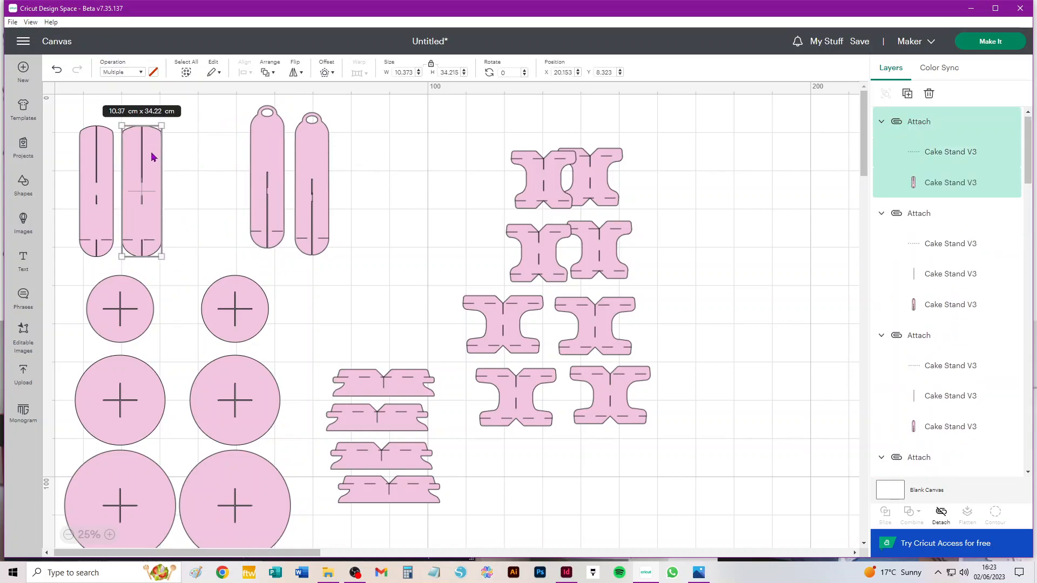
key("ctrl+z")
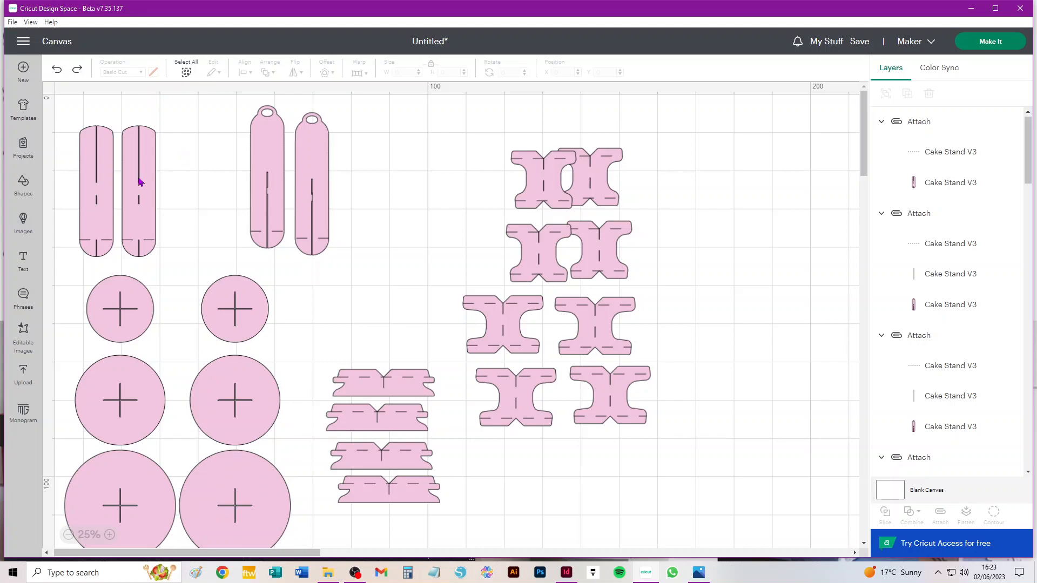
left_click_drag(149, 179, 222, 162)
left_click_drag(132, 123, 63, 265)
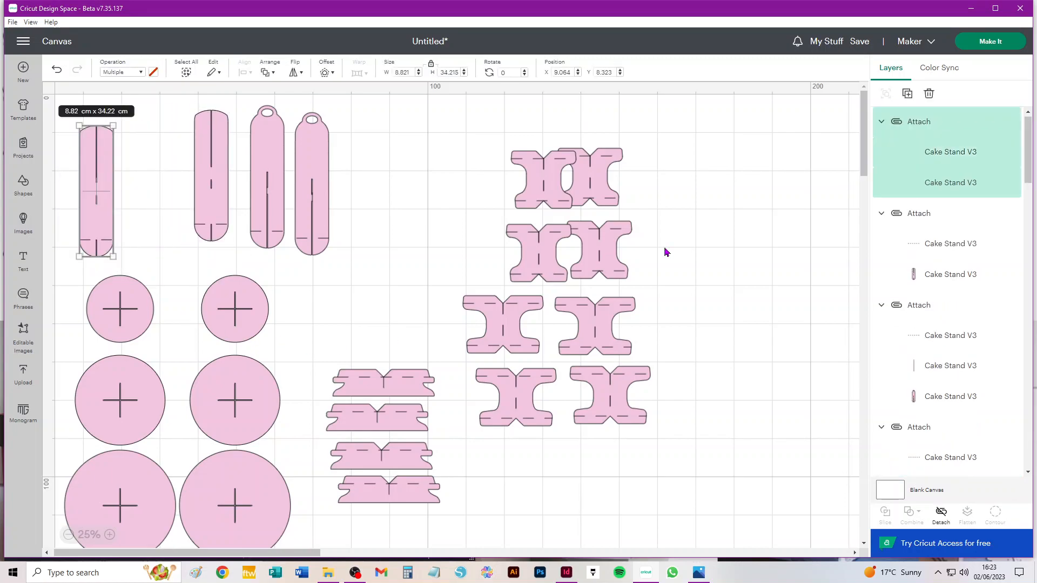
left_click(766, 180)
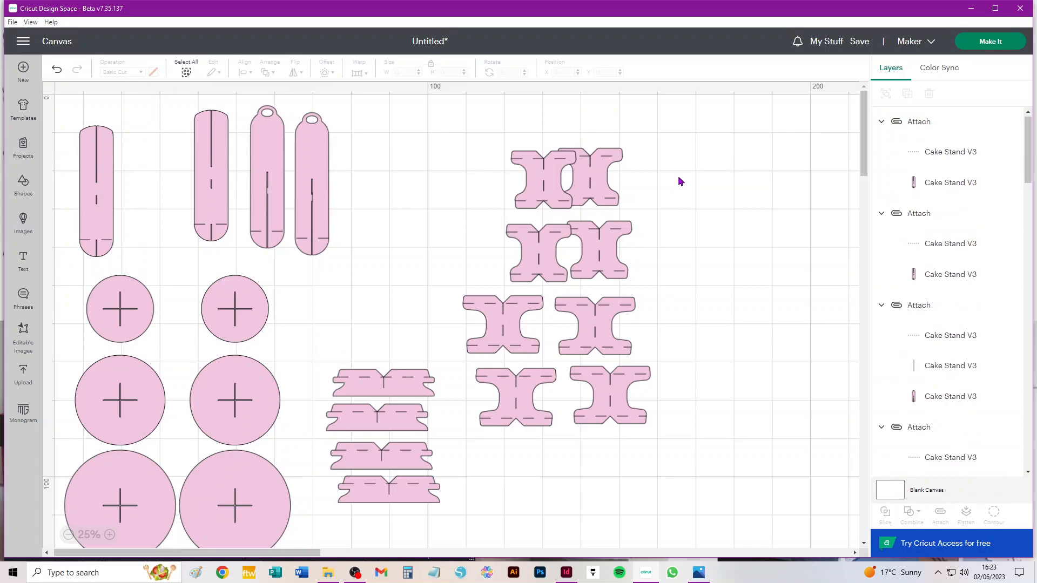
- Line up the two plain and two handled uprights closely side by side above the circles
left_click_drag(106, 159, 144, 152)
left_click_drag(200, 131, 162, 133)
left_click_drag(272, 135, 217, 139)
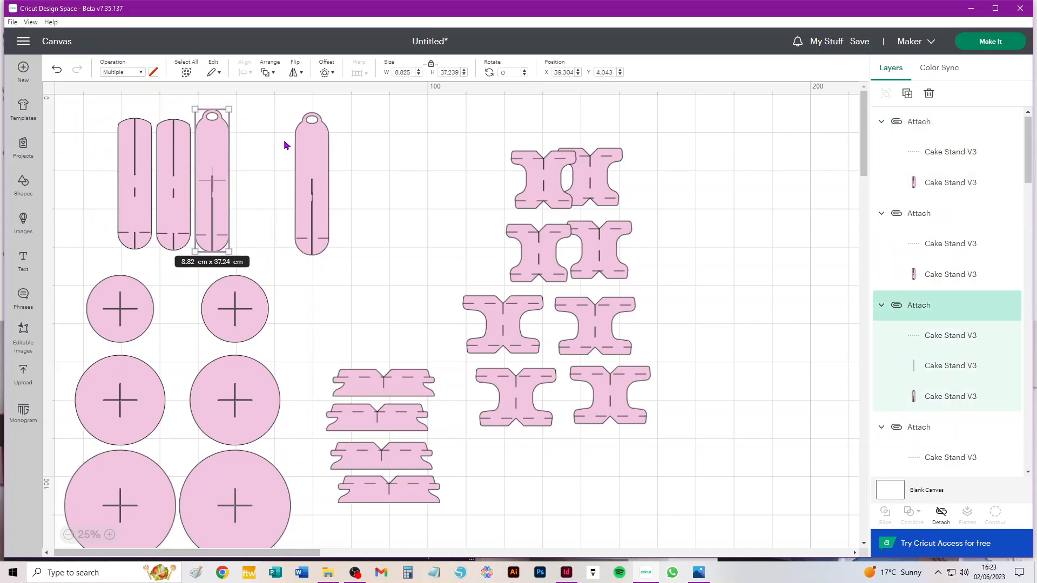
left_click_drag(312, 143, 247, 140)
mouse_move(111, 203)
left_mouse_down()
mouse_move(88, 215)
mouse_move(105, 213)
left_mouse_up()
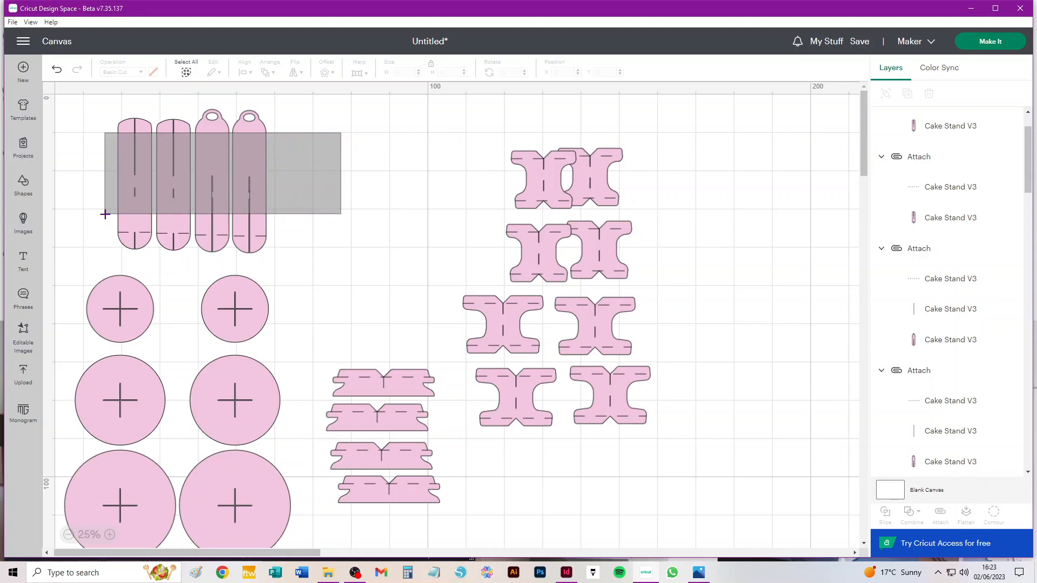
- Select the four uprights as a group, and move the left H-shaped piece in the second row clear of its overlapping neighbour
left_click_drag(105, 214, 106, 217)
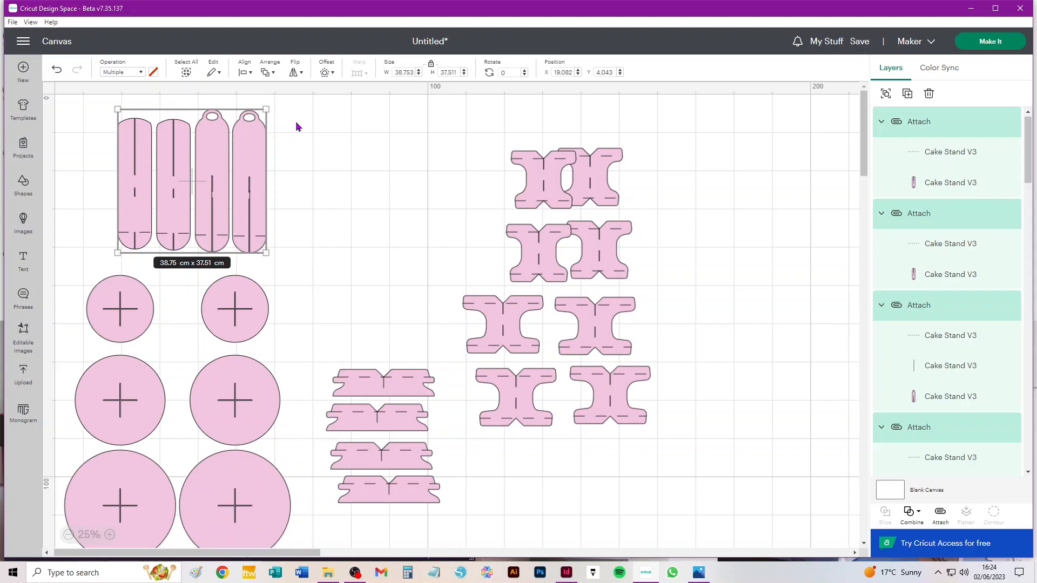
left_click_drag(552, 250, 539, 243)
left_click(412, 182)
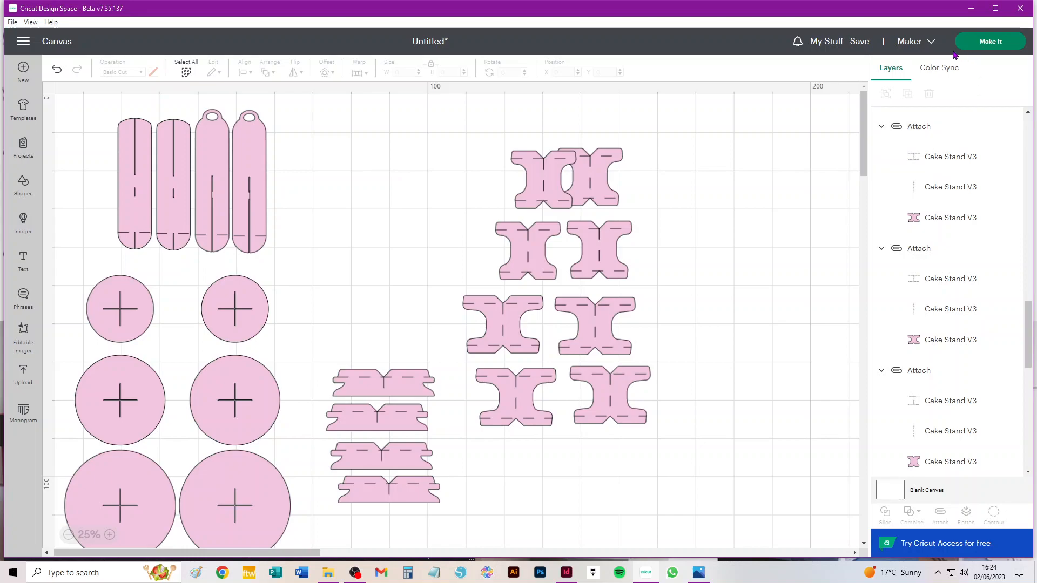
- Send the design to mat preparation and set the material size to the 29.7 cm x 42 cm option
left_click(974, 43)
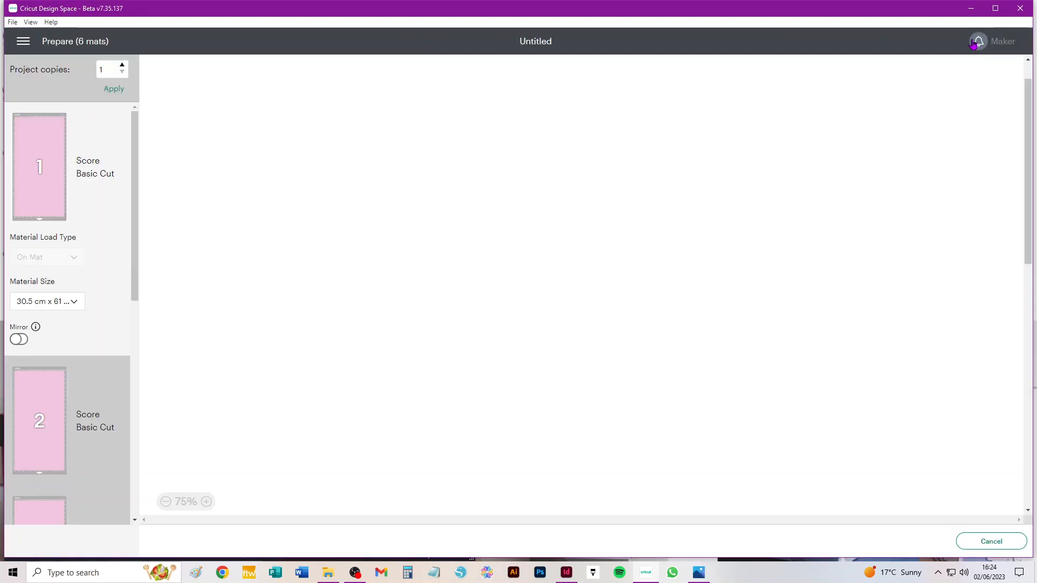
left_click(55, 306)
left_click(70, 338)
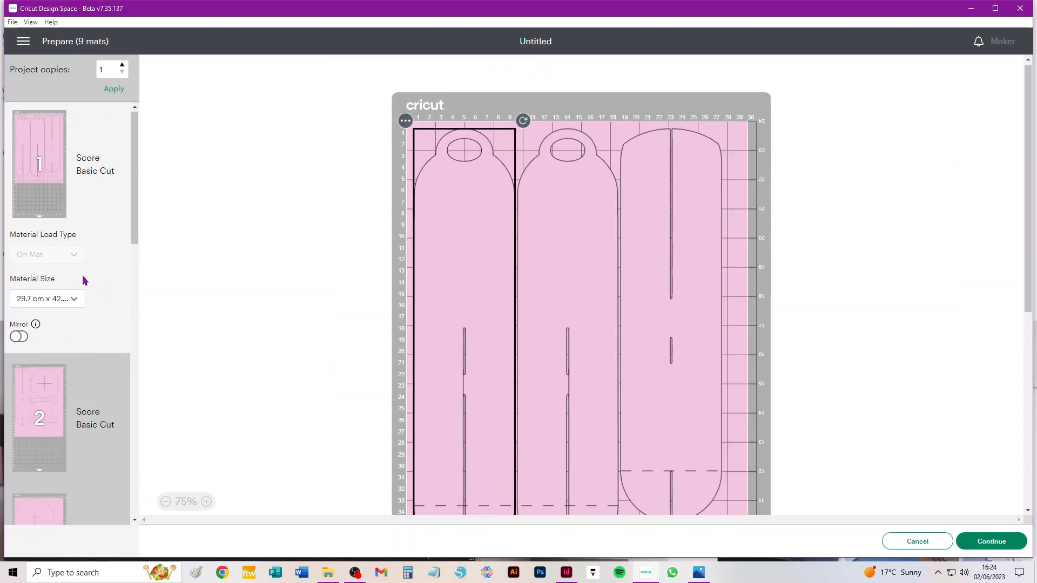
- Look through the prepared mats and open the ninth one, holding the large circles, to check its layout
scroll(85, 280, "down", 10)
scroll(85, 280, "down", 1)
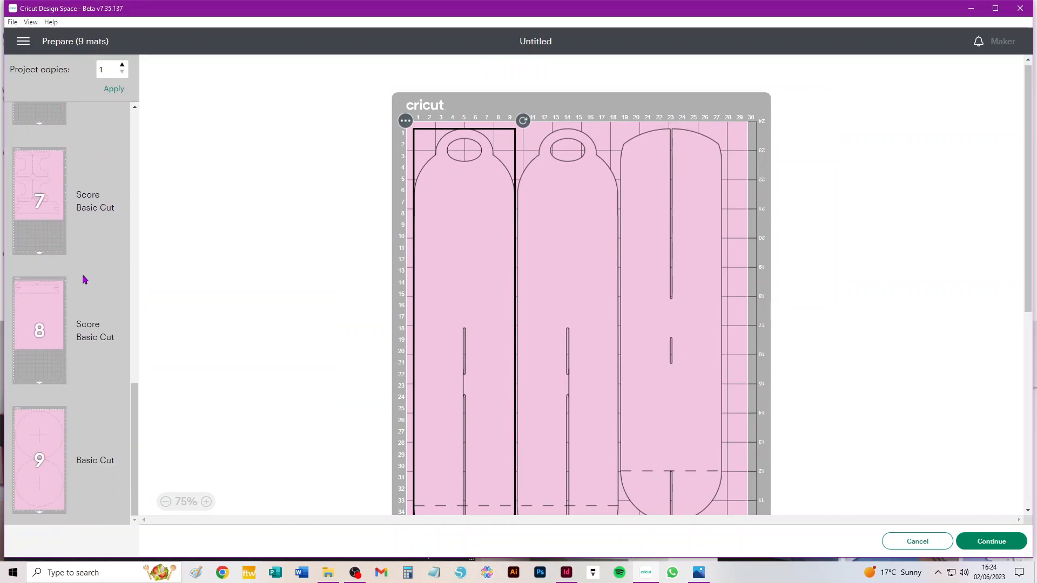
left_click(44, 435)
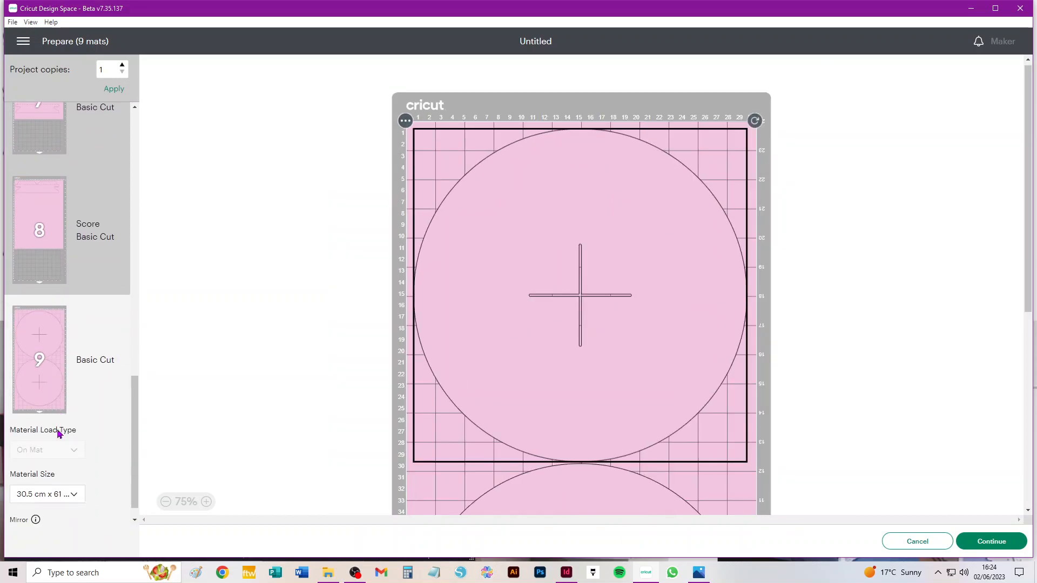